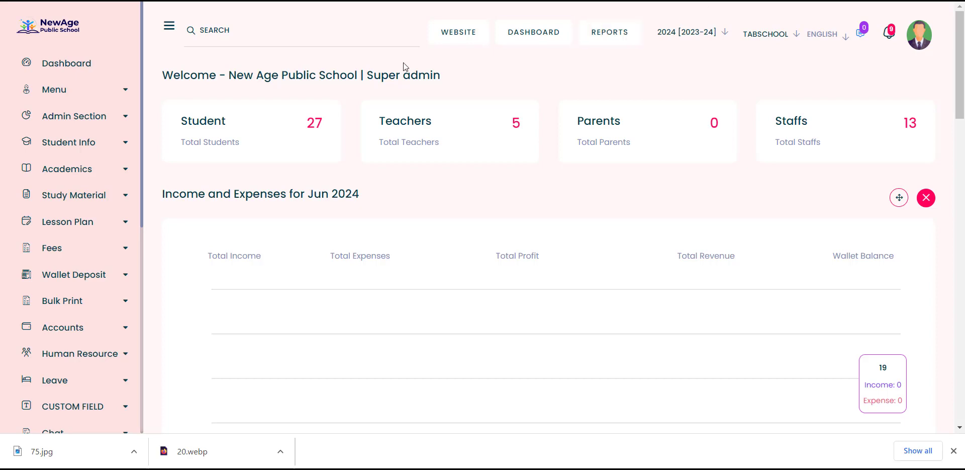
# Open the Add Student form and select academic year 2024[2023-24], Class 8 and Section A
pyautogui.click(106, 152)
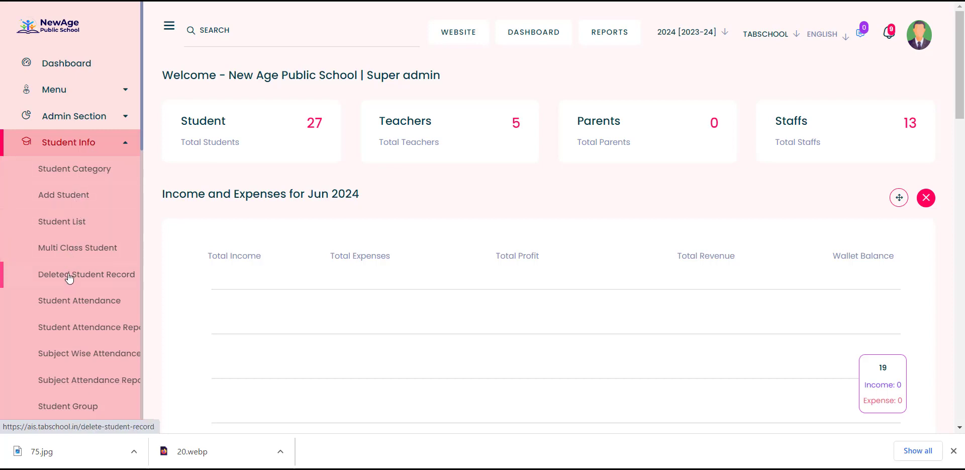
pyautogui.click(77, 195)
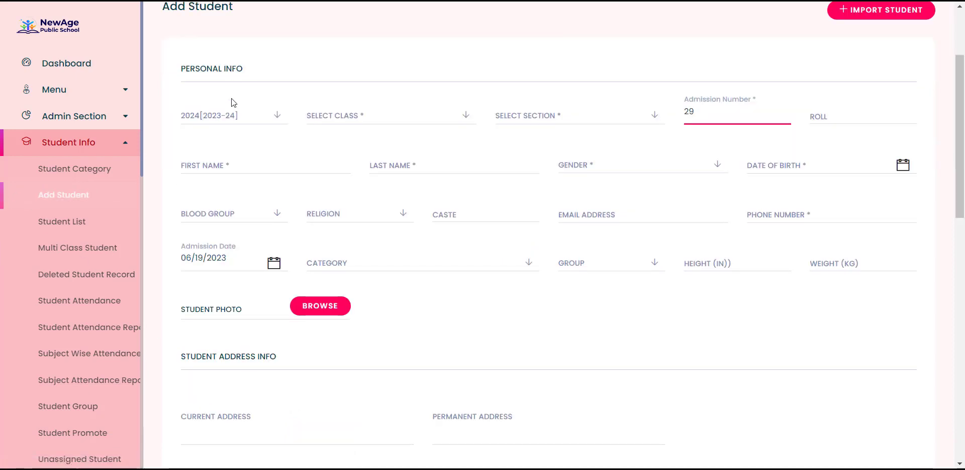
pyautogui.click(233, 115)
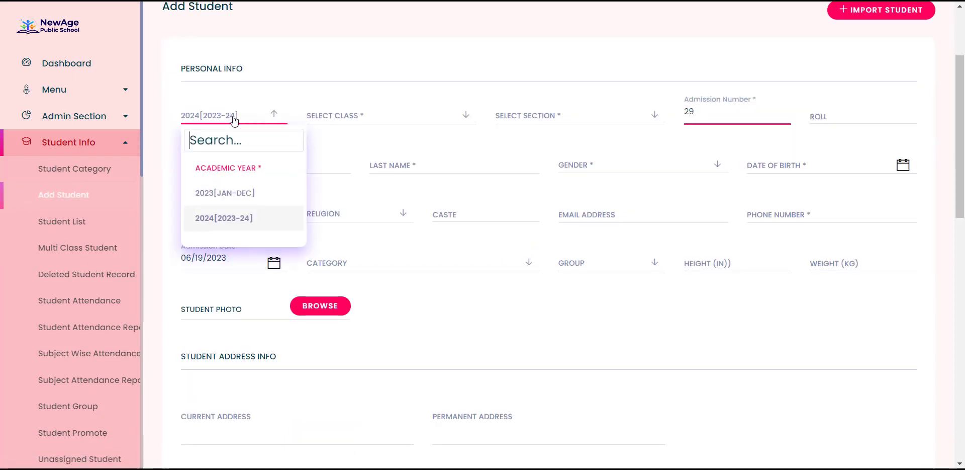
pyautogui.click(235, 221)
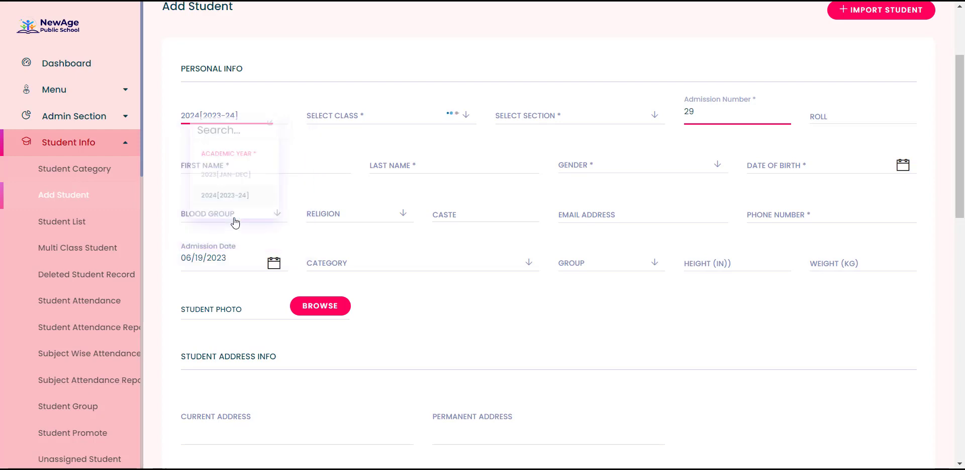
pyautogui.click(360, 125)
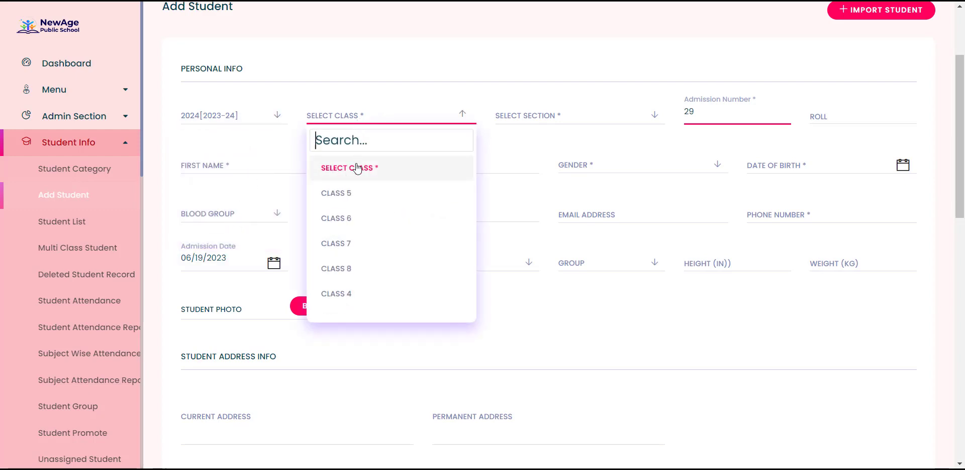
pyautogui.click(354, 269)
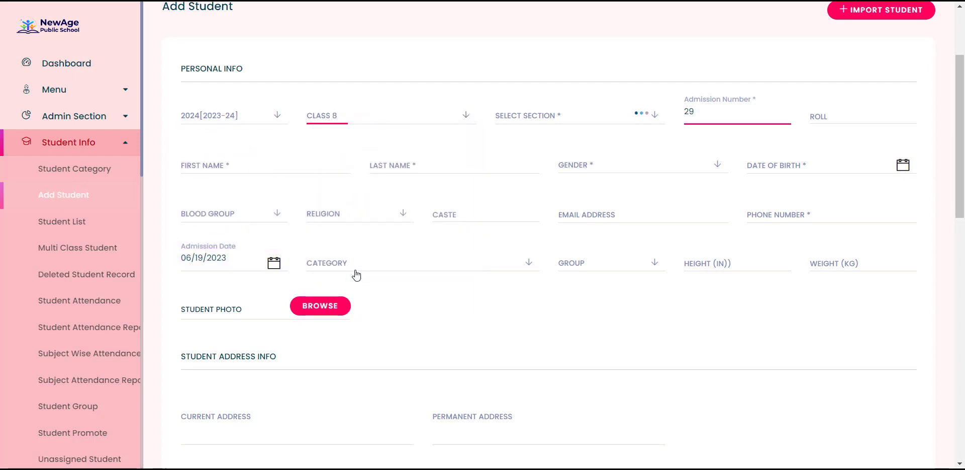
pyautogui.click(567, 121)
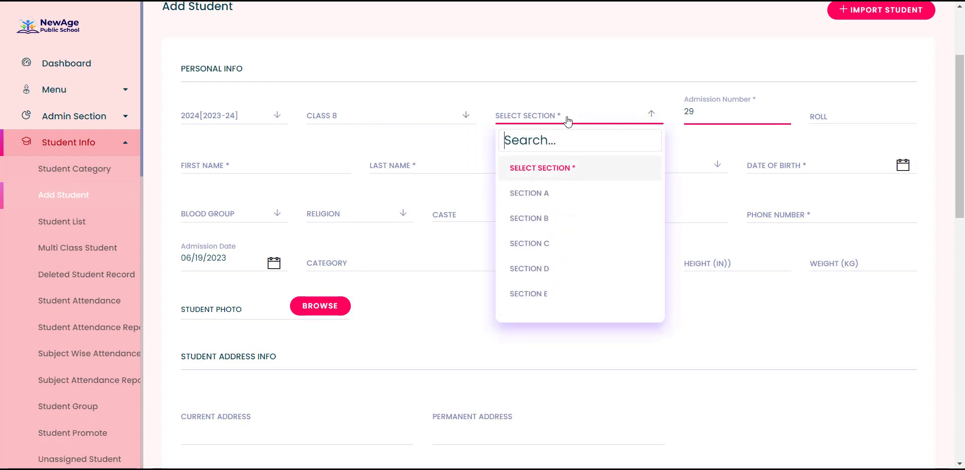
pyautogui.click(546, 198)
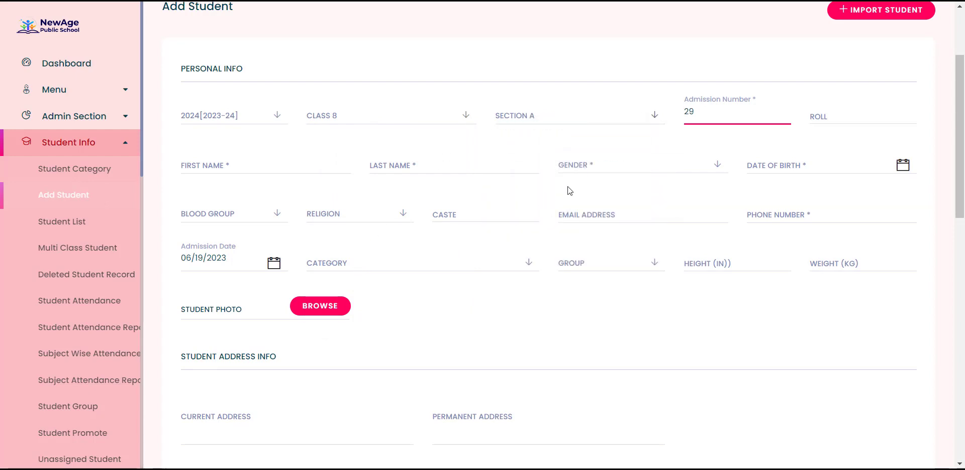
# Replace the default admission number with the student's own and enter the roll number
pyautogui.moveTo(726, 117); pyautogui.dragTo(590, 121)
pyautogui.write('101')
pyautogui.click(831, 116)
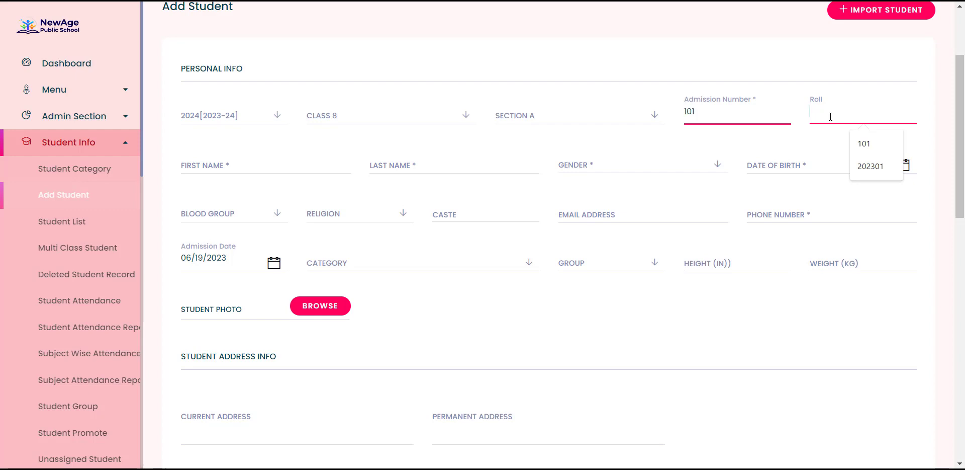
pyautogui.write('201')
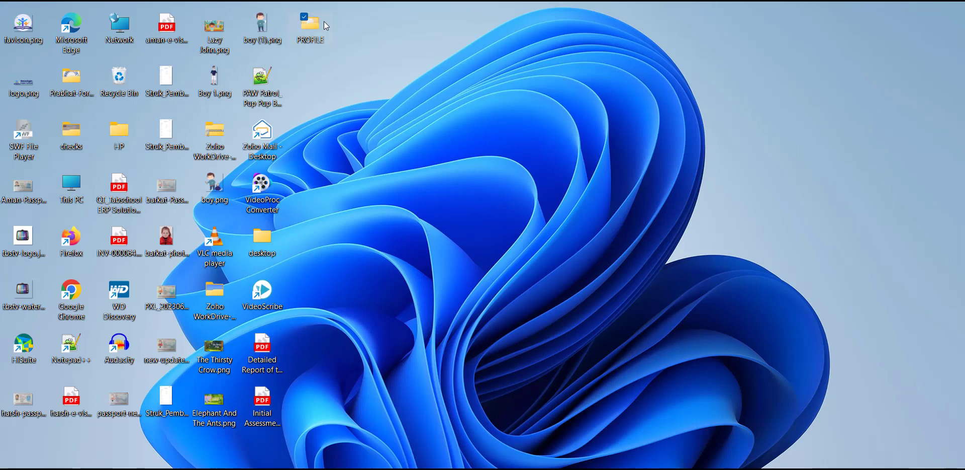
# Open the student's details text file from the desktop PROFILE folder and place its window over the lower part of the Add Student form
pyautogui.doubleClick(311, 23)
pyautogui.click(323, 83)
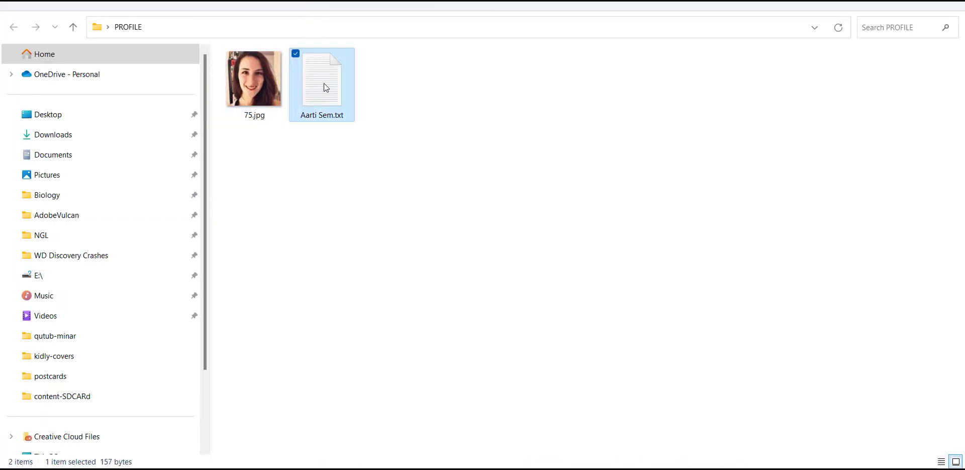
pyautogui.doubleClick(323, 83)
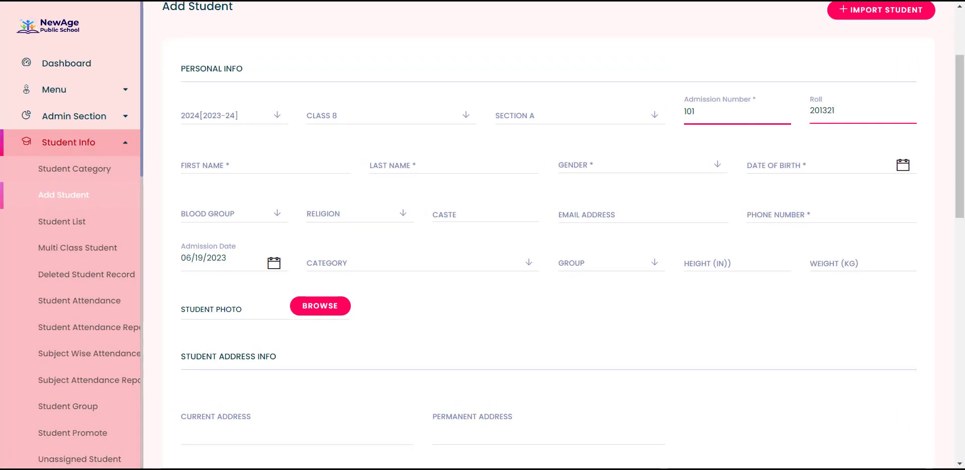
pyautogui.click(693, 468)
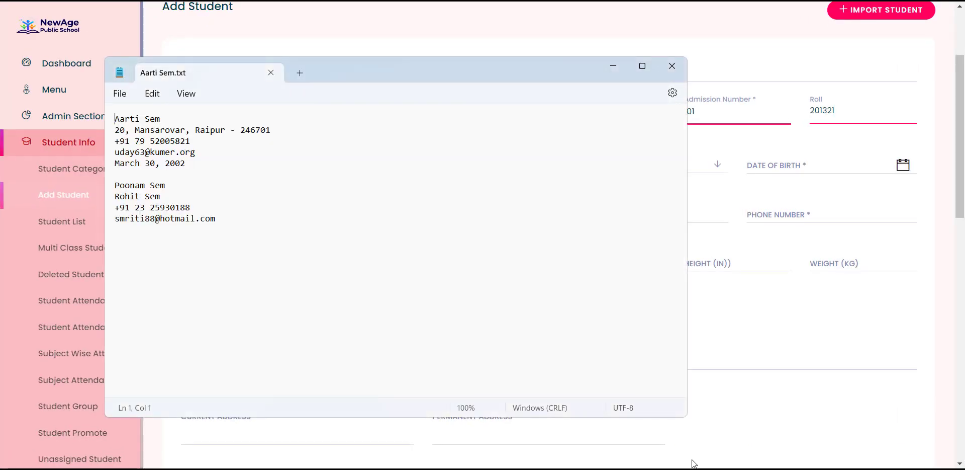
pyautogui.moveTo(326, 66); pyautogui.dragTo(639, 218)
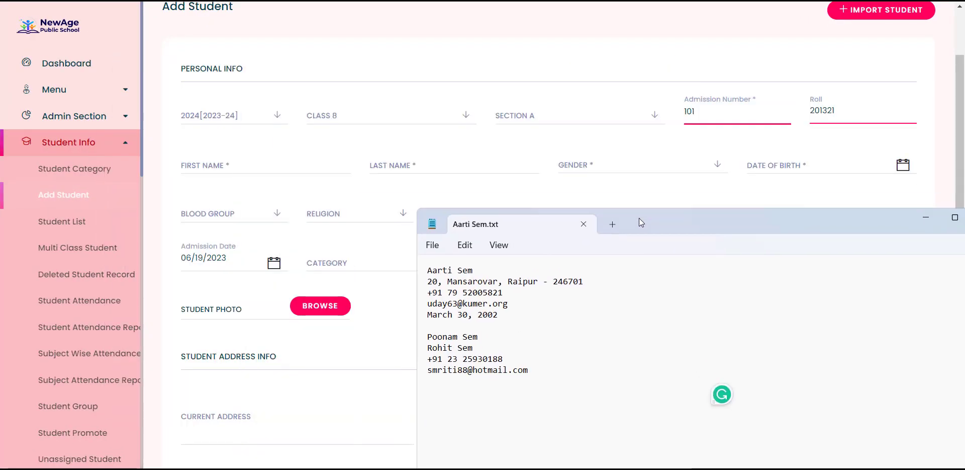
# Copy the student's name from the text file, split it between First Name and Last Name, and set the gender to Female
pyautogui.moveTo(496, 272); pyautogui.dragTo(413, 274)
pyautogui.hotkey('ctrl', 'c')
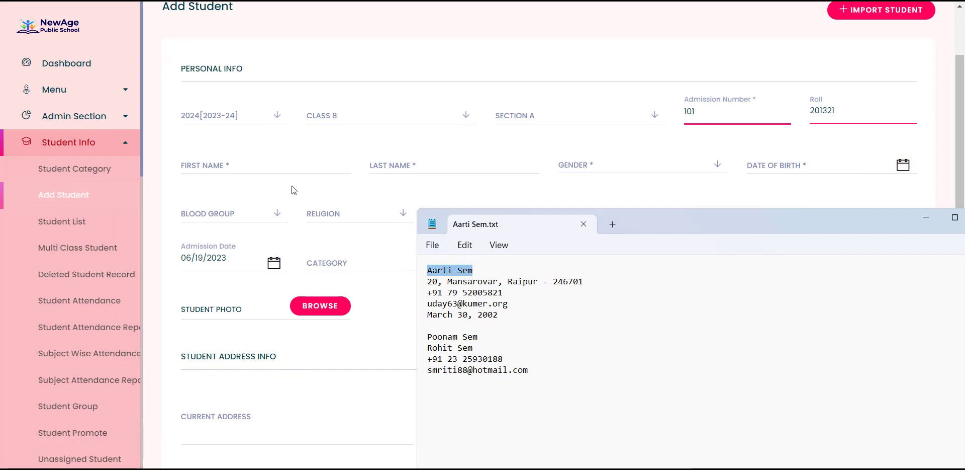
pyautogui.click(252, 158)
pyautogui.hotkey('ctrl', 'v')
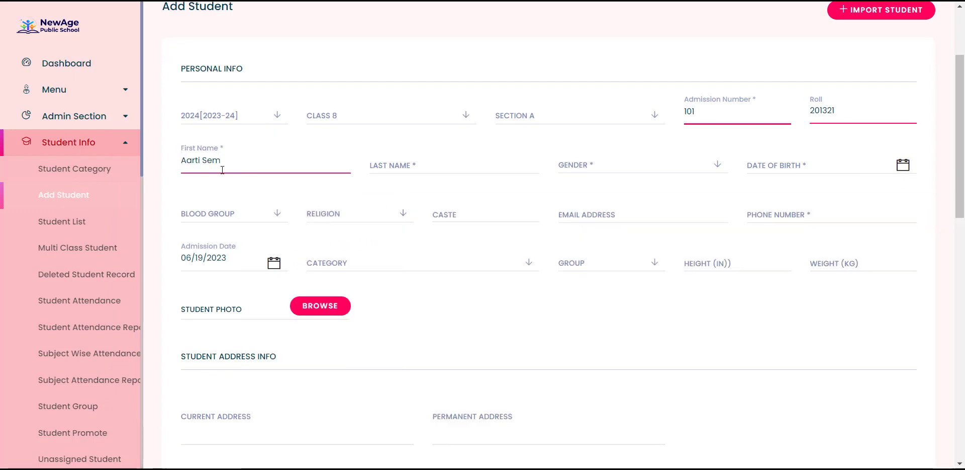
pyautogui.moveTo(222, 170); pyautogui.dragTo(207, 167)
pyautogui.hotkey('ctrl', 'x')
pyautogui.click(419, 167)
pyautogui.hotkey('ctrl', 'v')
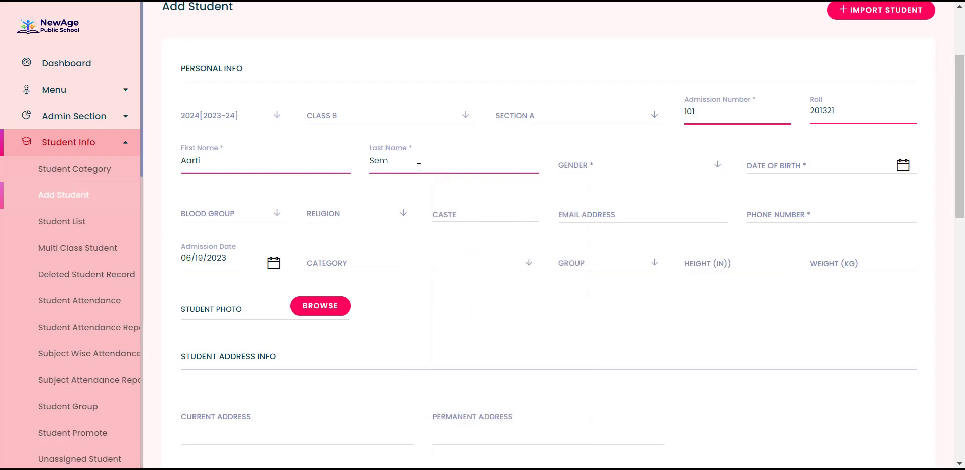
pyautogui.click(609, 168)
pyautogui.click(599, 277)
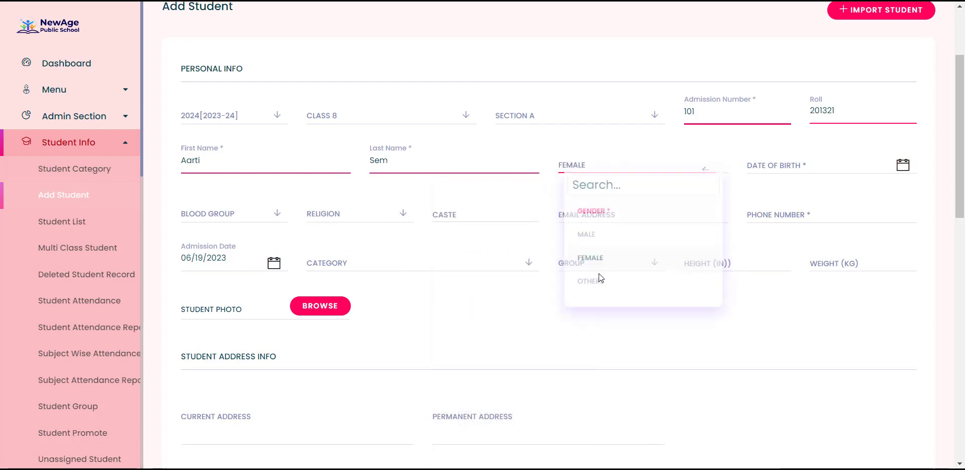
# Pick the student's date of birth in the calendar, checking the day and month against the text file
pyautogui.click(817, 164)
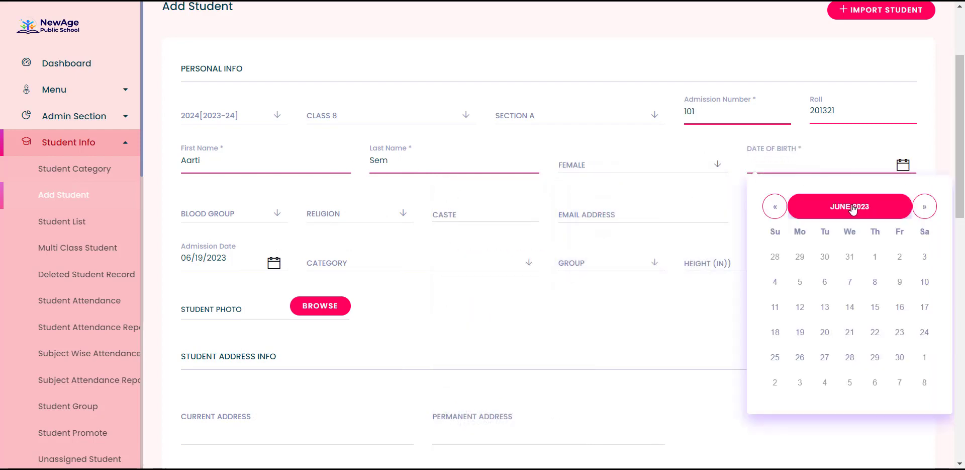
pyautogui.click(800, 207)
pyautogui.click(769, 207)
pyautogui.click(769, 208)
pyautogui.click(770, 207)
pyautogui.click(769, 207)
pyautogui.click(769, 207)
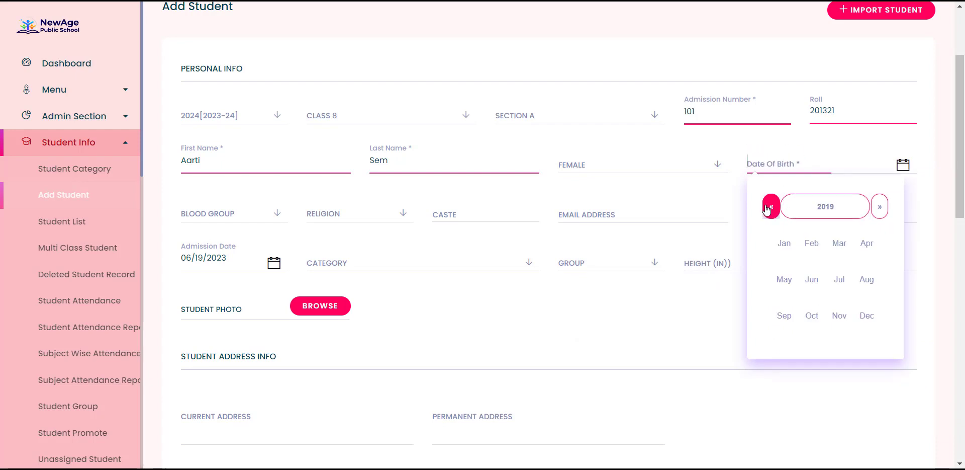
pyautogui.click(767, 207)
pyautogui.click(767, 207)
pyautogui.click(768, 208)
pyautogui.click(768, 207)
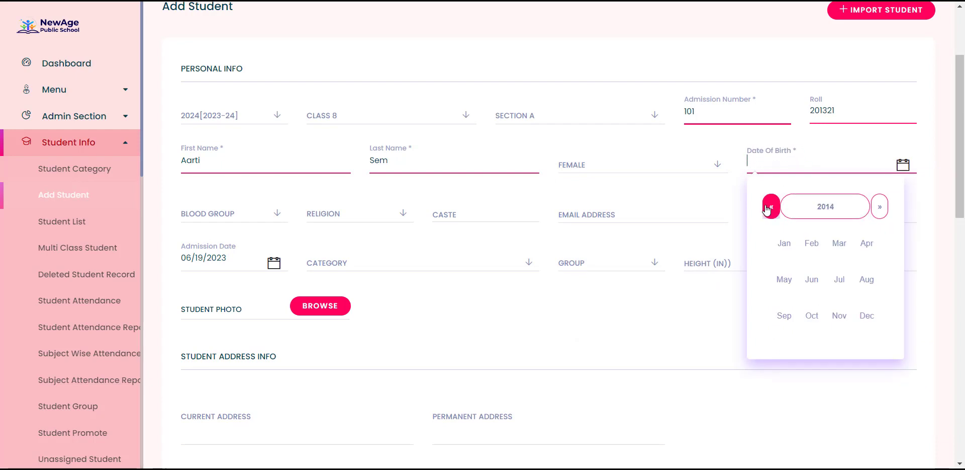
pyautogui.hotkey('alt', 'Tab')
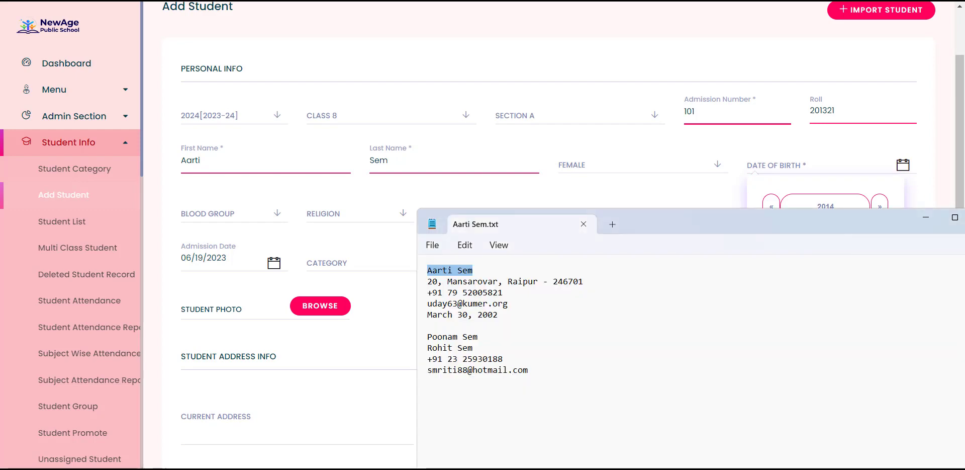
pyautogui.hotkey('alt', 'Tab')
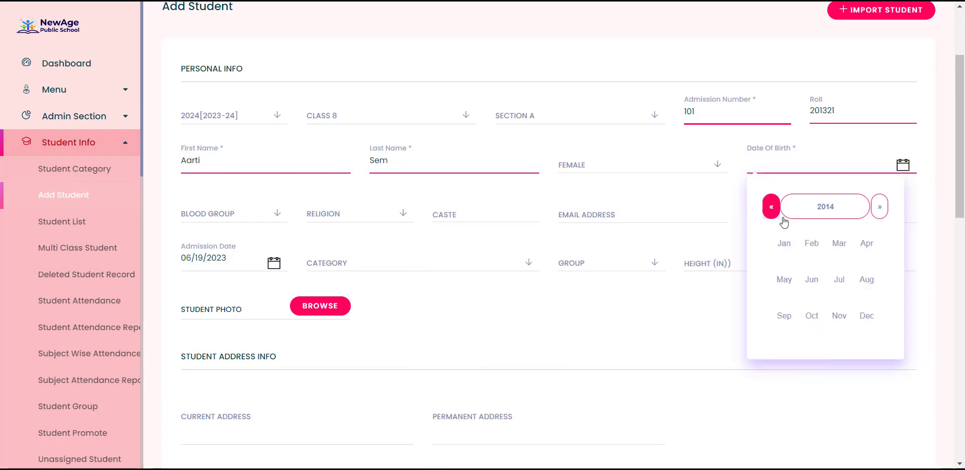
pyautogui.click(840, 243)
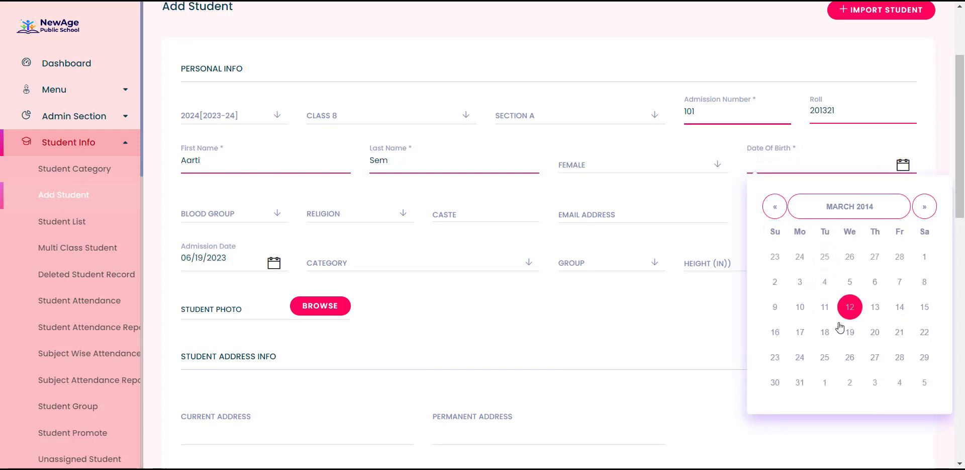
pyautogui.click(784, 382)
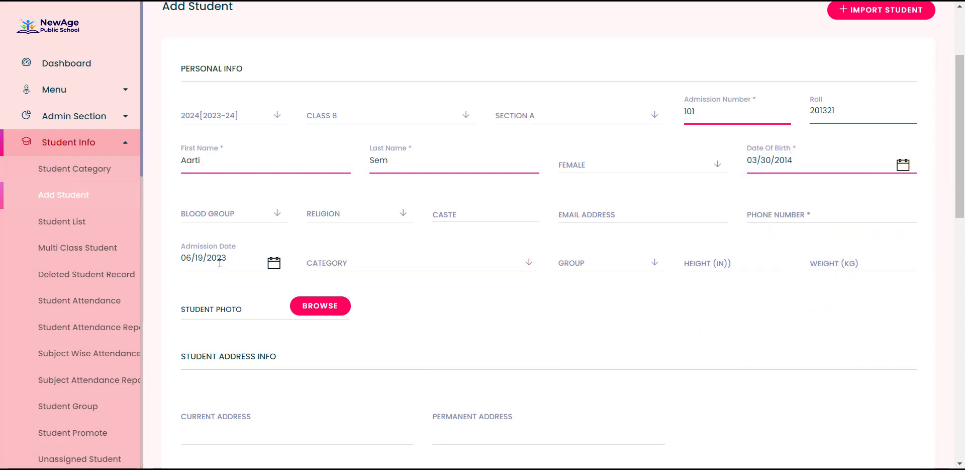
# Set the student's blood group to O+ and leave the religion unselected
pyautogui.click(252, 220)
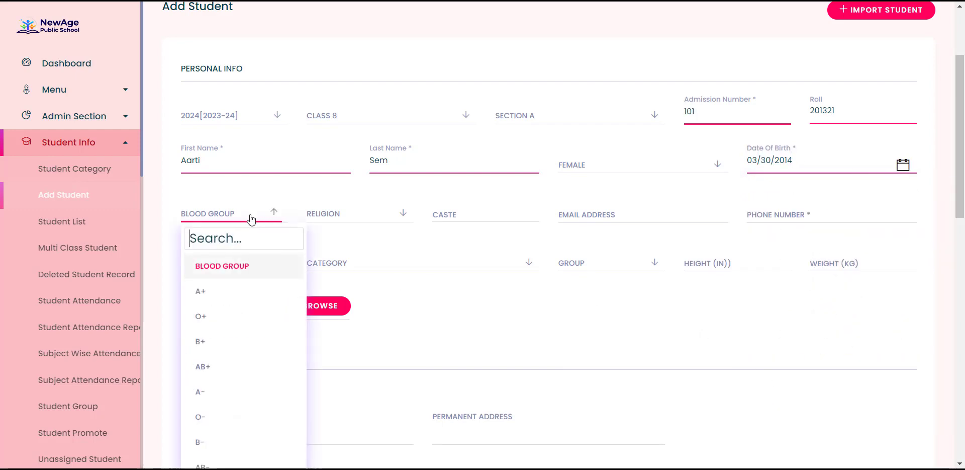
pyautogui.click(242, 324)
pyautogui.click(375, 216)
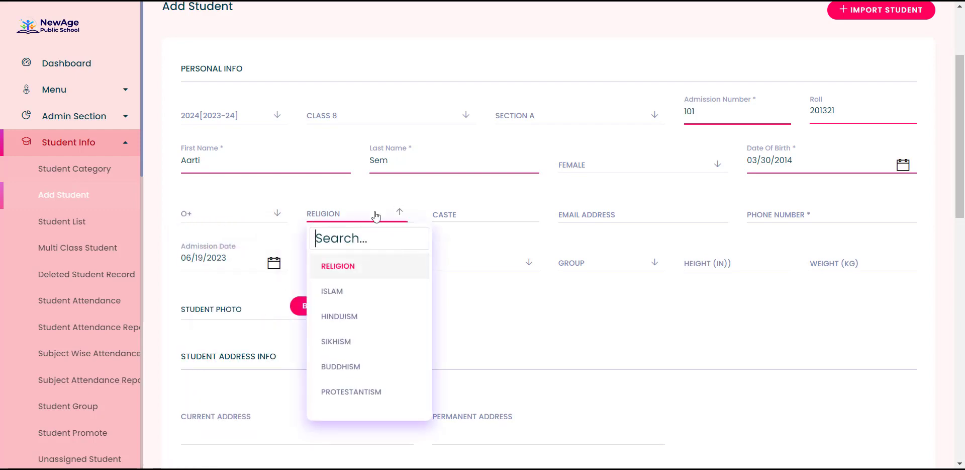
pyautogui.click(517, 305)
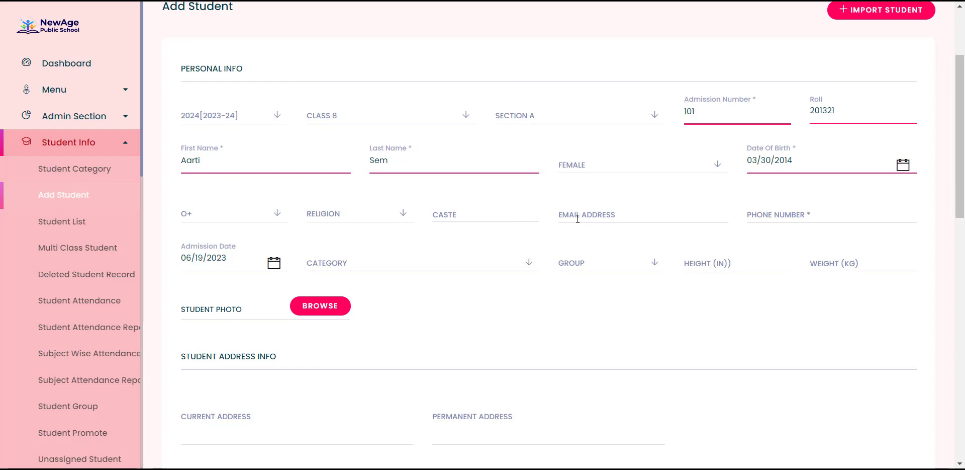
# Copy the student's e-mail from the text file into the Email Address field
pyautogui.hotkey('alt', 'Tab')
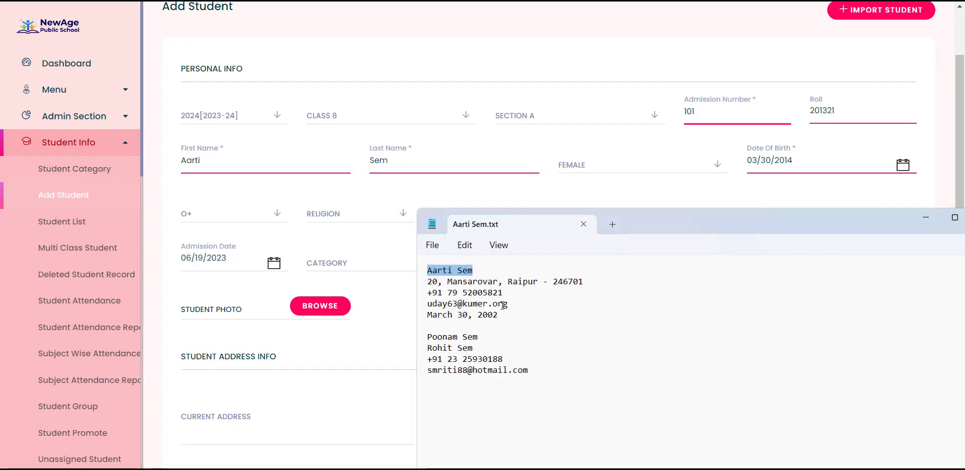
pyautogui.moveTo(518, 308); pyautogui.dragTo(422, 306)
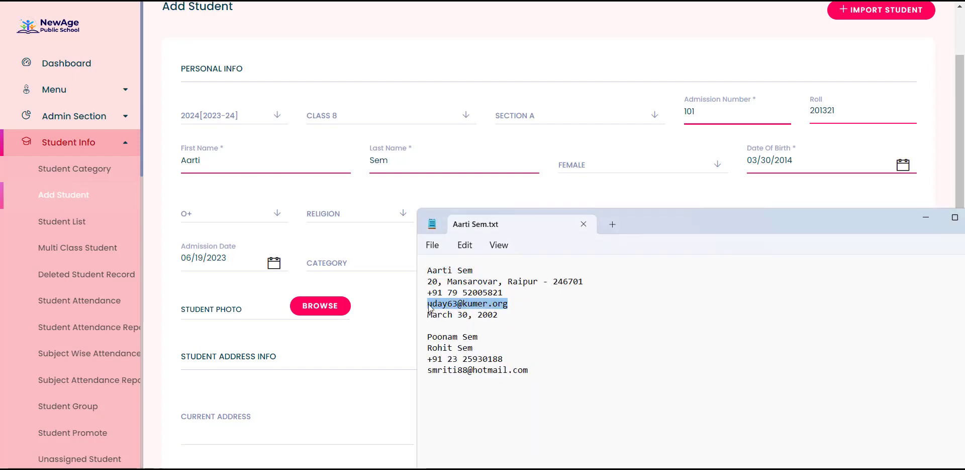
pyautogui.click(630, 148)
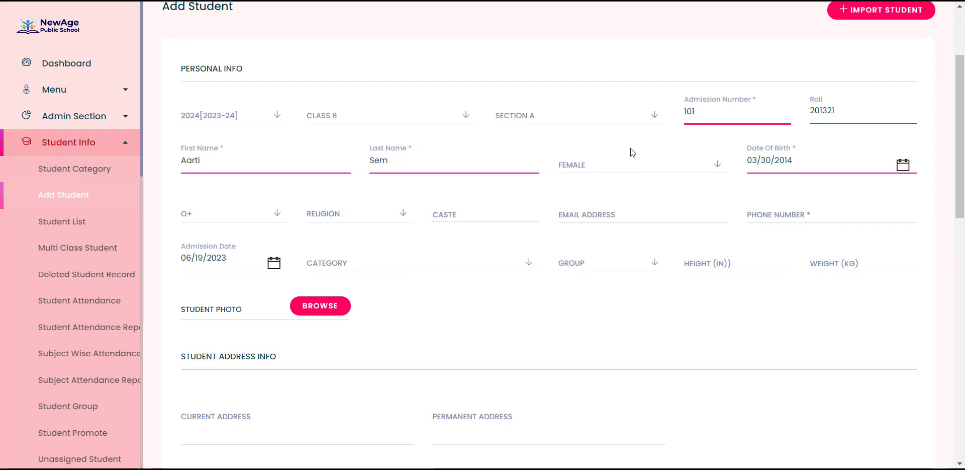
pyautogui.click(614, 211)
pyautogui.hotkey('ctrl', 'v')
pyautogui.press('Tab')
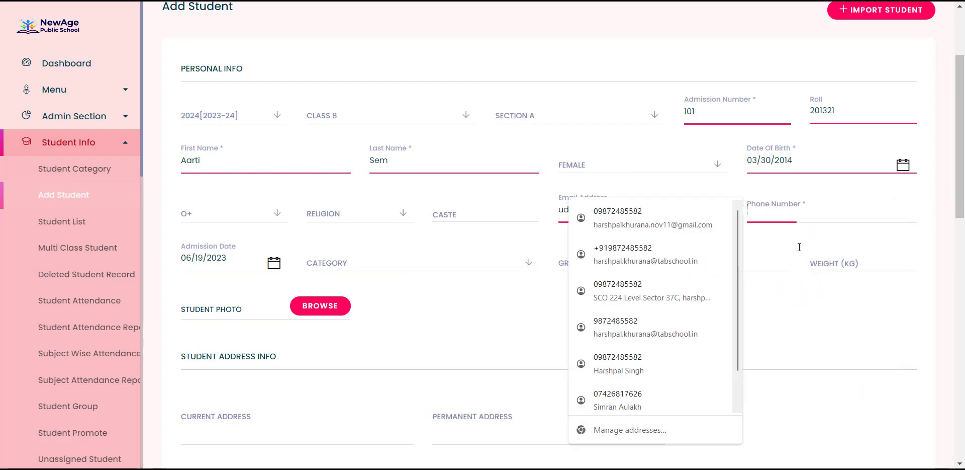
# Copy the student's phone number without the country code from the text file into the Phone Number field
pyautogui.hotkey('alt', 'Tab')
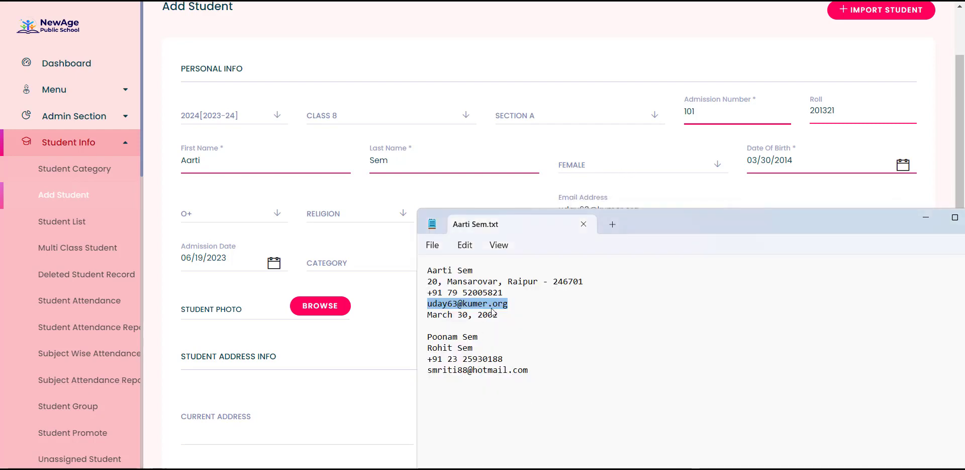
pyautogui.moveTo(503, 292); pyautogui.dragTo(444, 291)
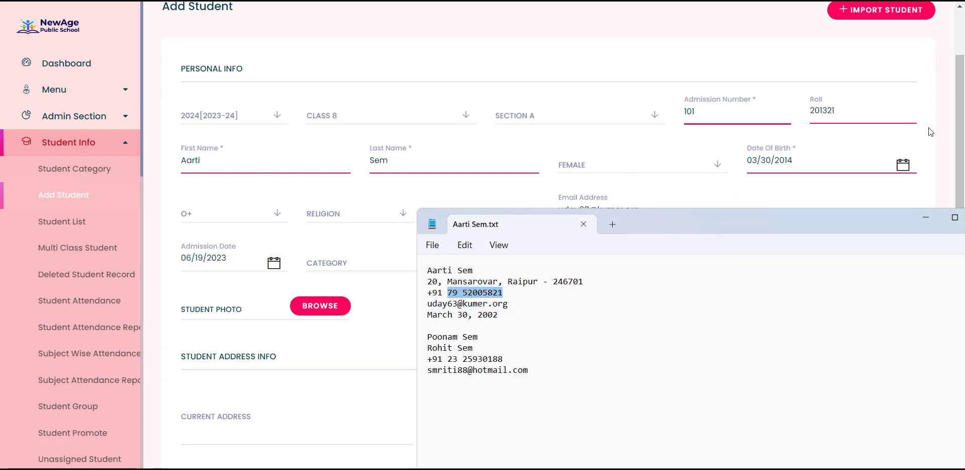
pyautogui.hotkey('alt', 'Tab')
pyautogui.click(820, 207)
pyautogui.hotkey('ctrl', 'v')
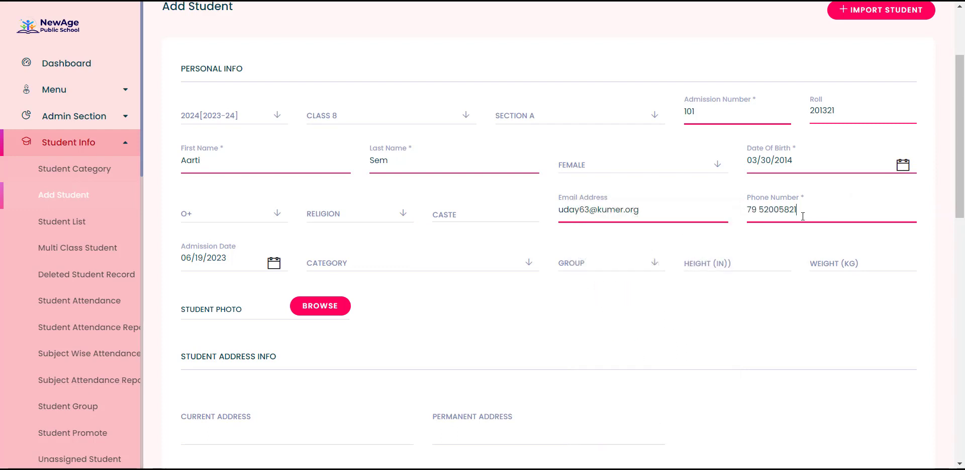
# Remove the space from the phone number and leave the category, group, height and weight empty
pyautogui.press('BackSpace')
pyautogui.click(371, 266)
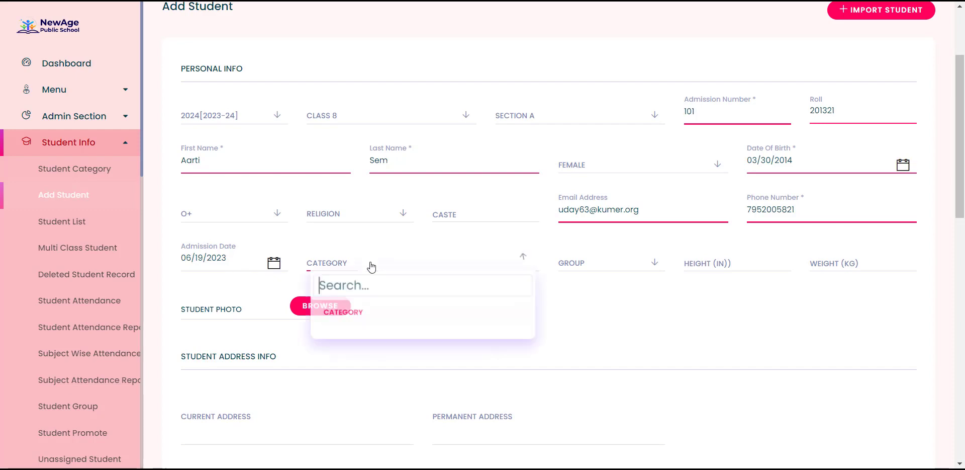
pyautogui.click(372, 267)
pyautogui.click(617, 253)
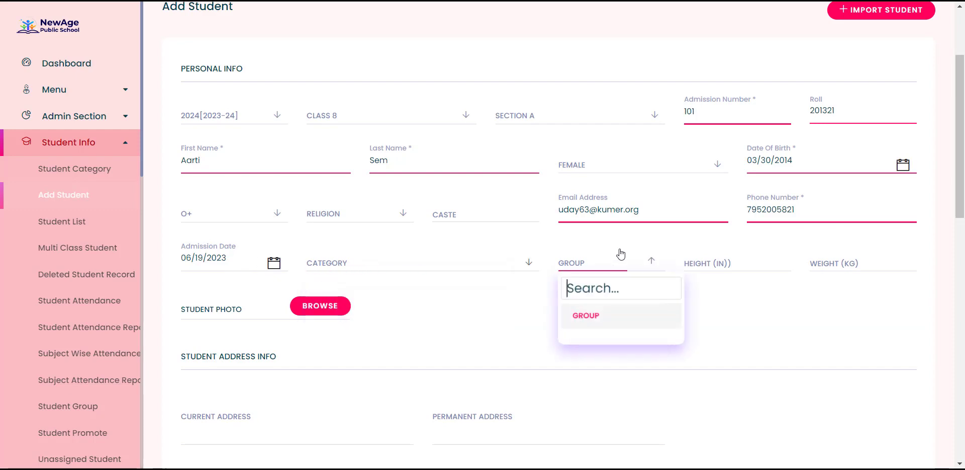
pyautogui.click(621, 254)
pyautogui.click(724, 260)
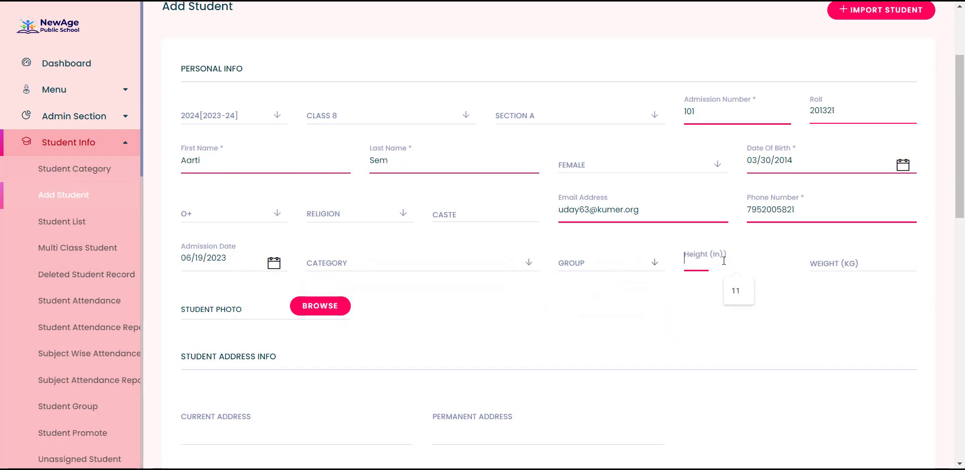
pyautogui.click(856, 259)
# Add 75.jpg from the PROFILE folder on the Desktop as the student photo, zooming it out before cropping
pyautogui.click(319, 305)
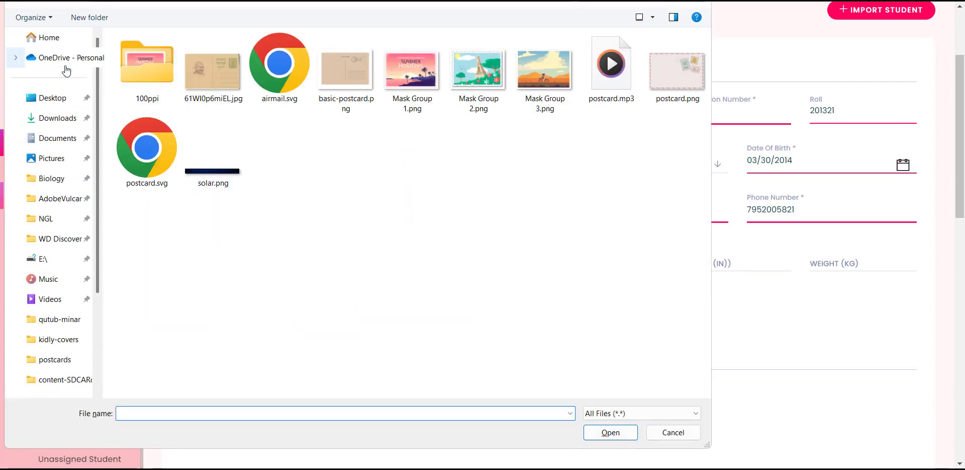
pyautogui.click(57, 98)
pyautogui.click(224, 87)
pyautogui.press('p')
pyautogui.press('p')
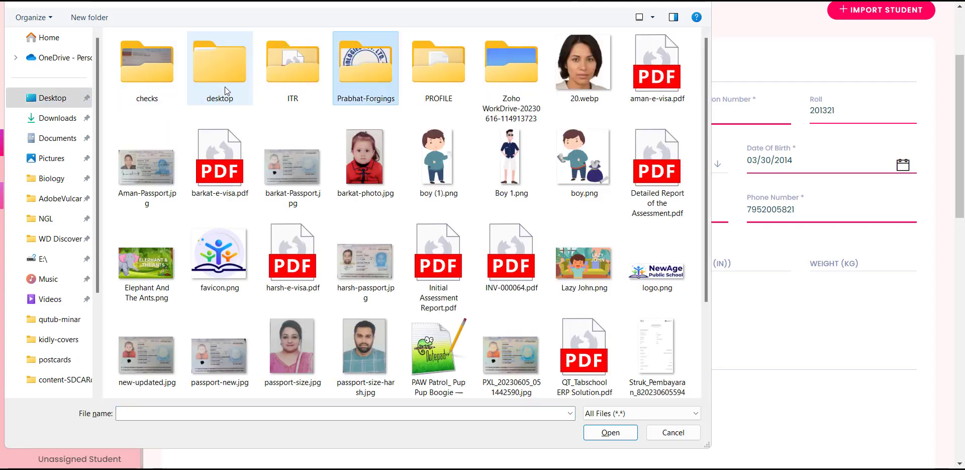
pyautogui.press('Return')
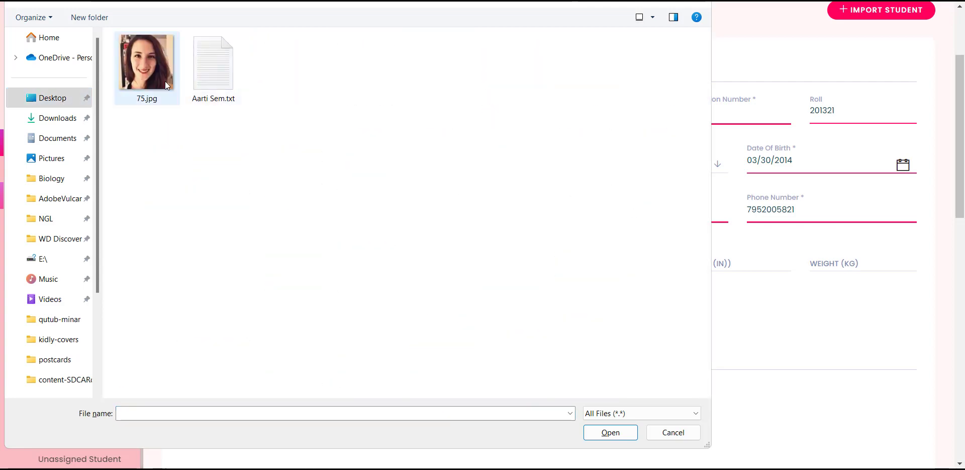
pyautogui.press('7')
pyautogui.click(634, 436)
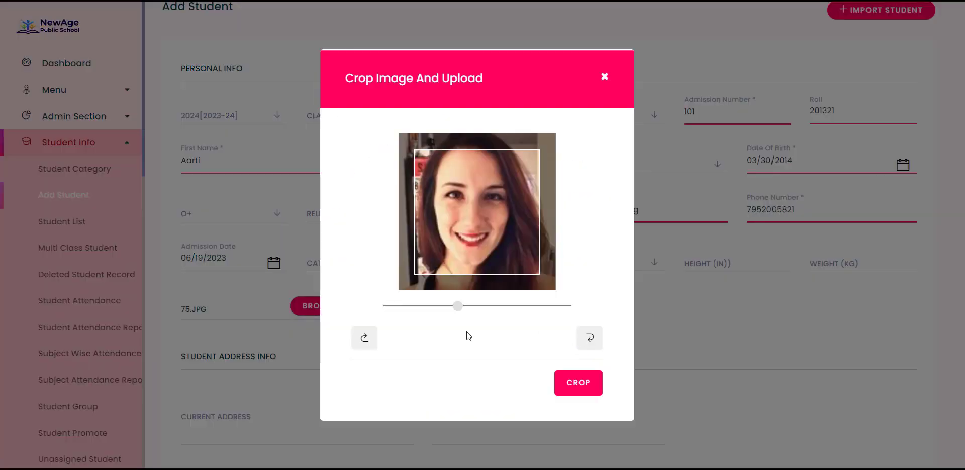
pyautogui.moveTo(450, 306); pyautogui.dragTo(389, 313)
pyautogui.click(582, 384)
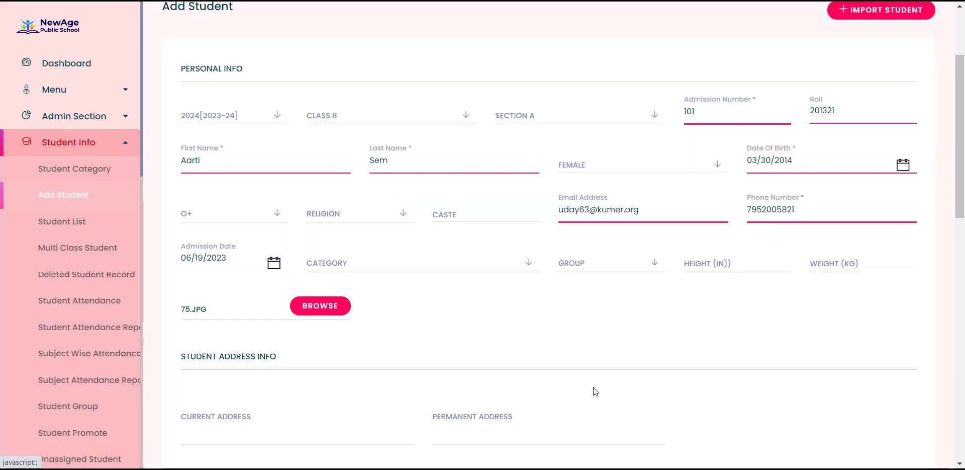
# Copy the student's address from the text file into both the Current Address and Permanent Address fields
pyautogui.scroll(-5, 471, 306)
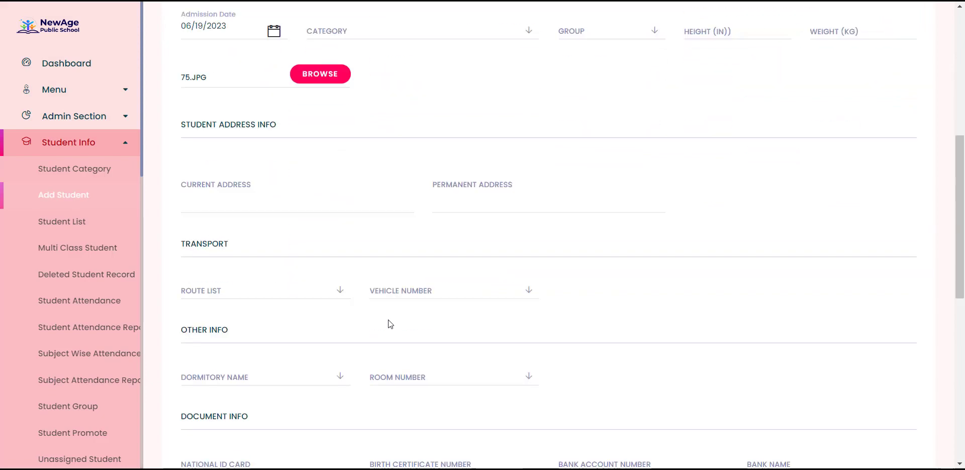
pyautogui.click(676, 469)
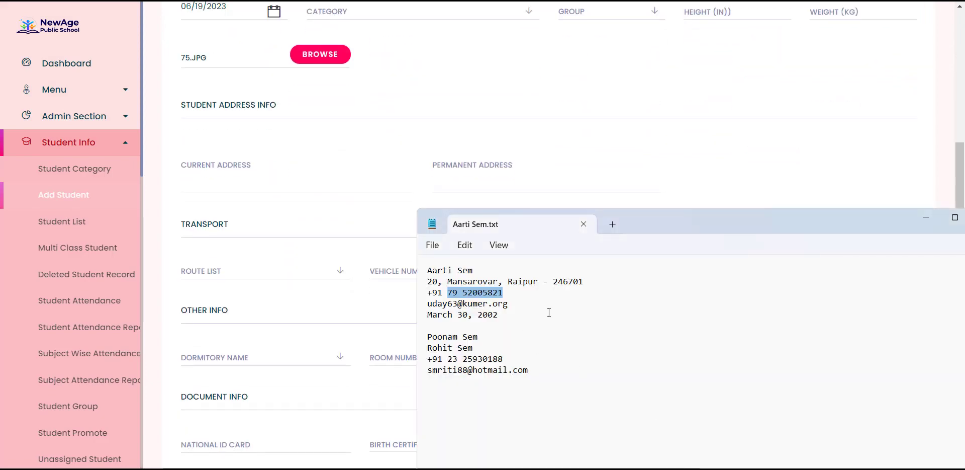
pyautogui.moveTo(595, 286); pyautogui.dragTo(428, 284)
pyautogui.hotkey('ctrl', 'c')
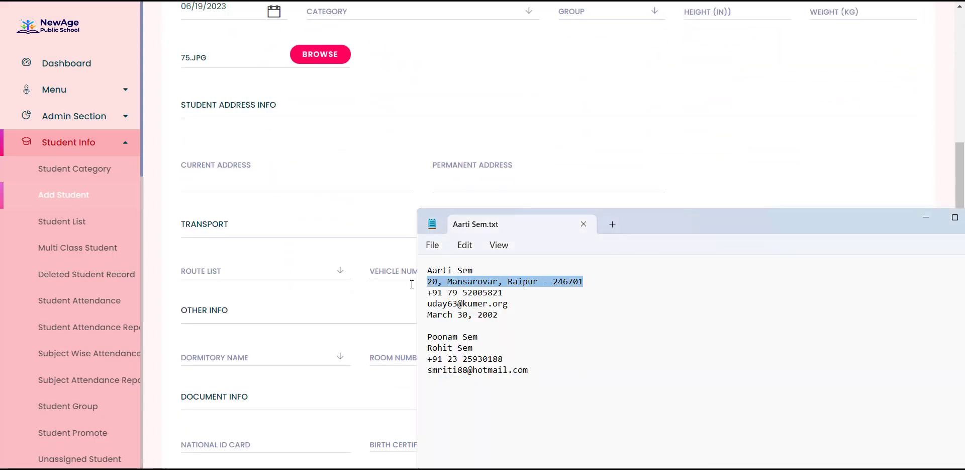
pyautogui.click(242, 184)
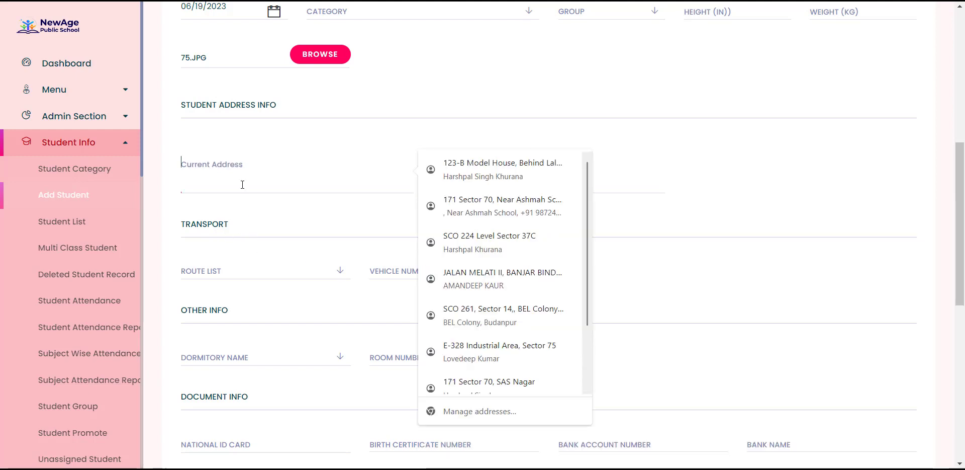
pyautogui.hotkey('ctrl', 'v')
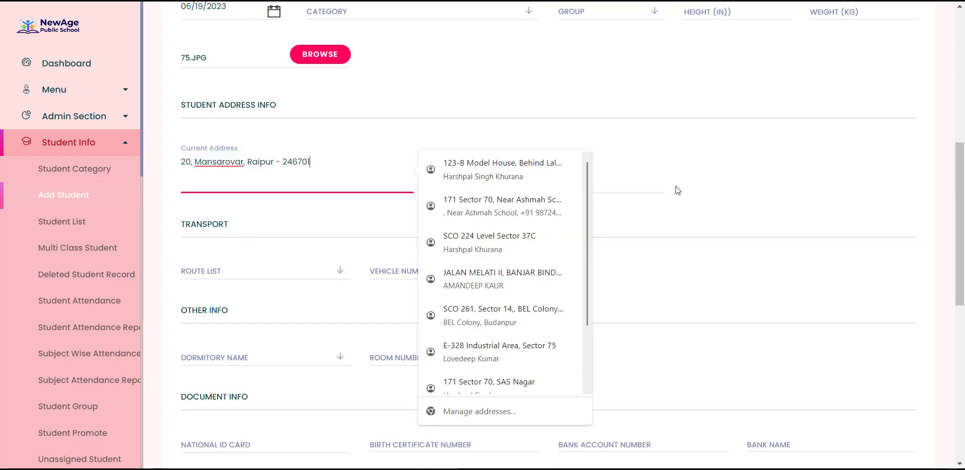
pyautogui.click(654, 182)
pyautogui.hotkey('ctrl', 'v')
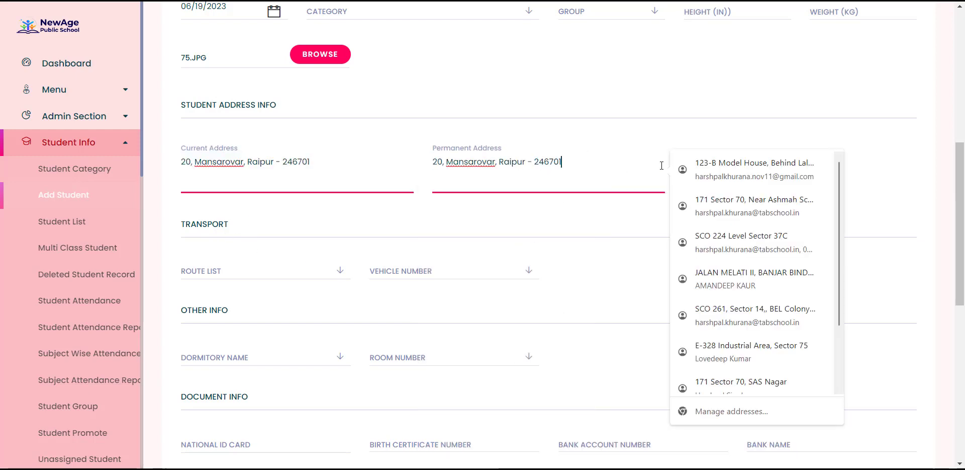
pyautogui.click(614, 144)
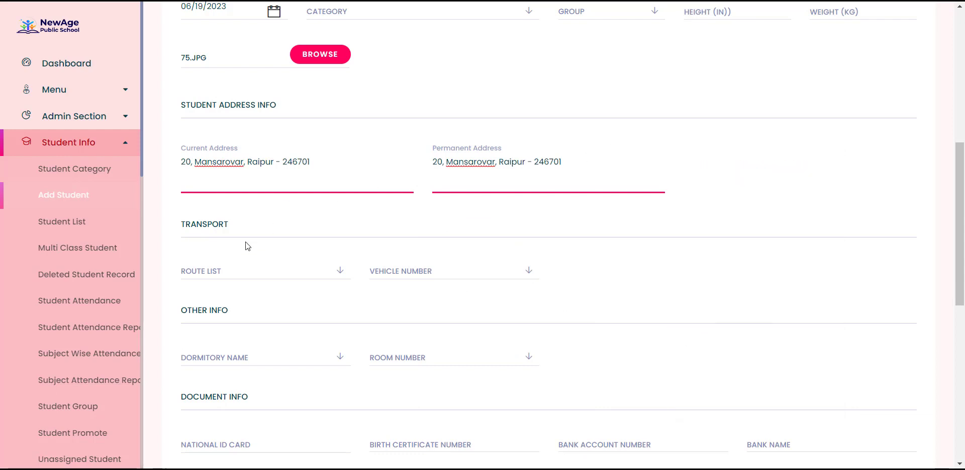
# Examine the form's transport, dormitory, document and mother's bank fields, leaving them empty
pyautogui.click(248, 279)
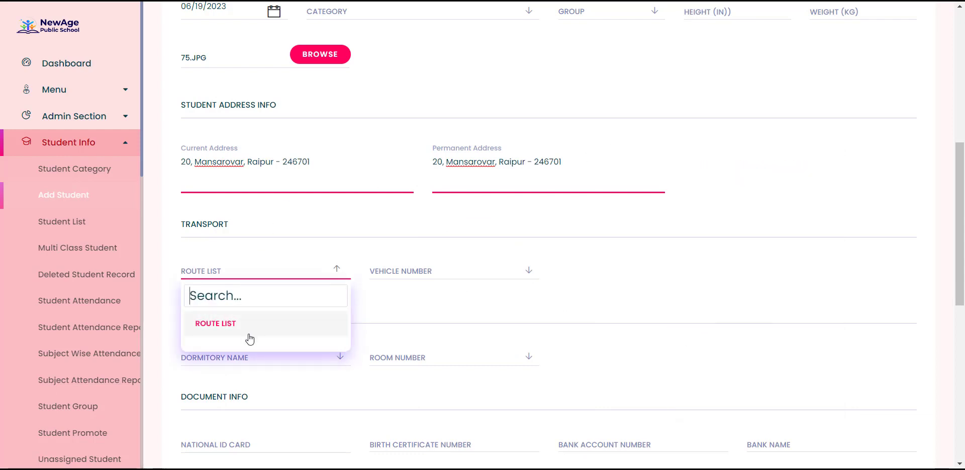
pyautogui.click(410, 279)
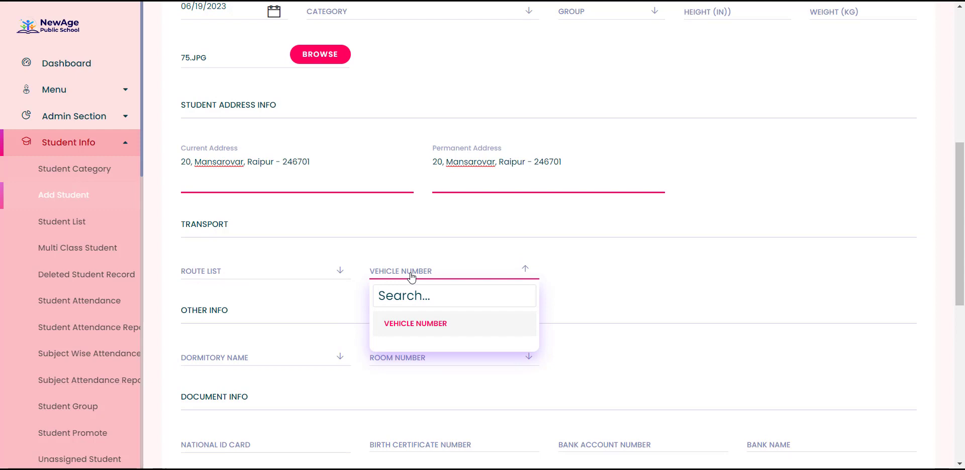
pyautogui.click(412, 277)
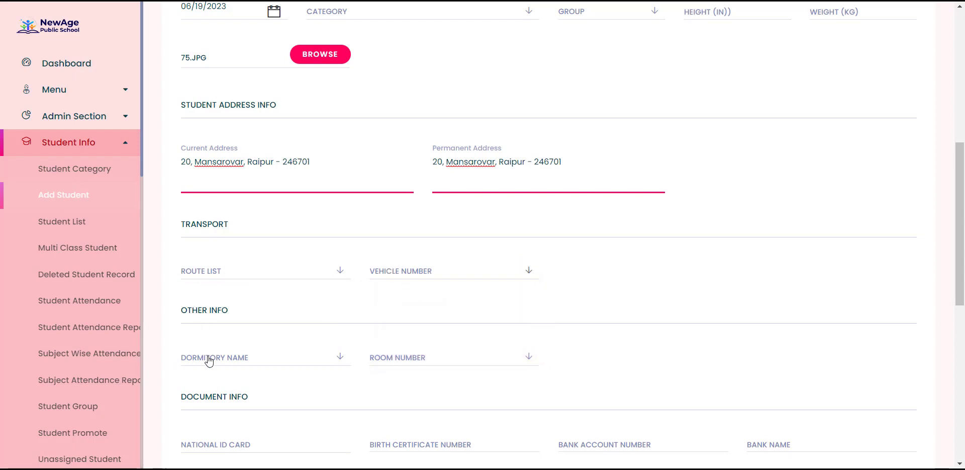
pyautogui.scroll(-1, 483, 340)
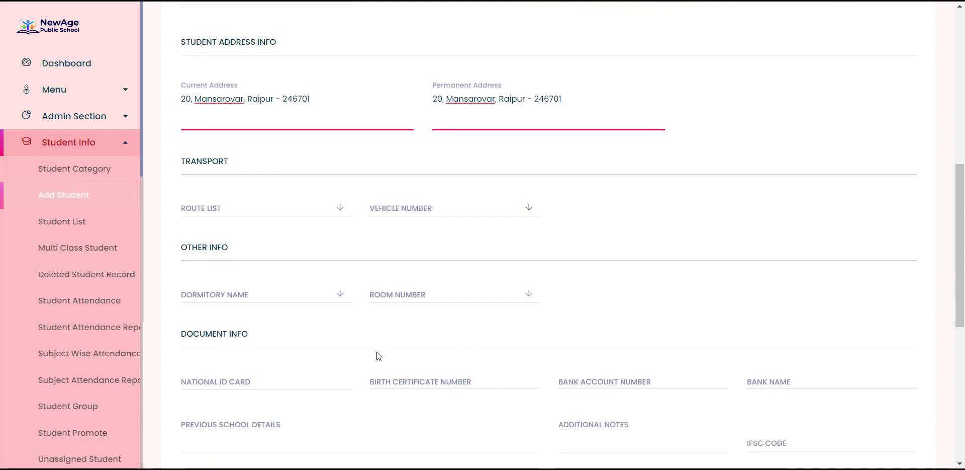
pyautogui.scroll(-2, 378, 355)
pyautogui.scroll(-3, 362, 336)
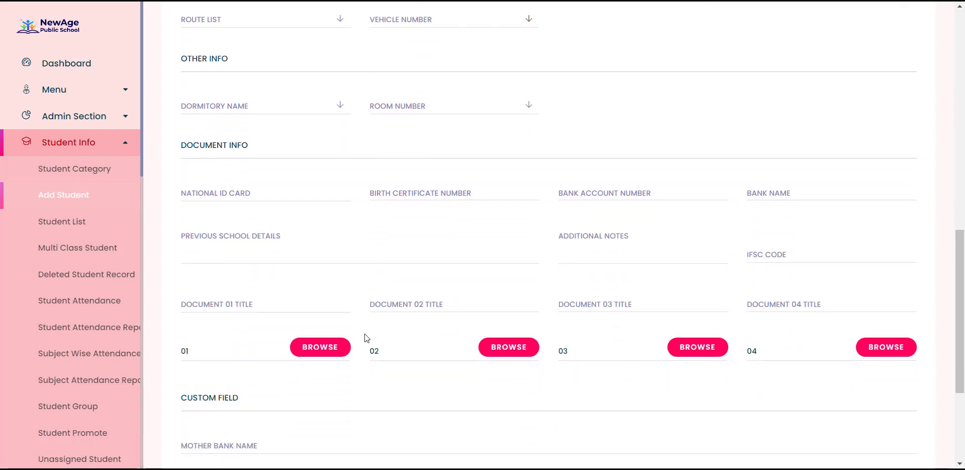
pyautogui.click(224, 326)
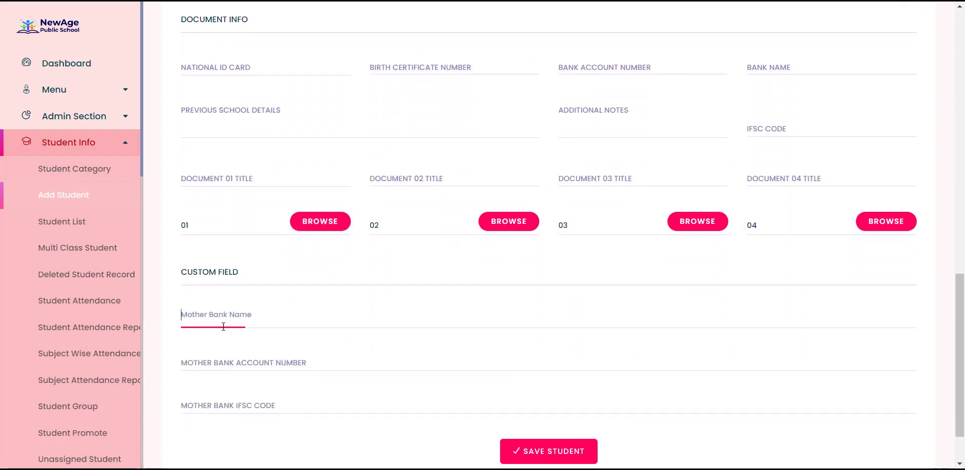
pyautogui.click(237, 358)
pyautogui.click(237, 405)
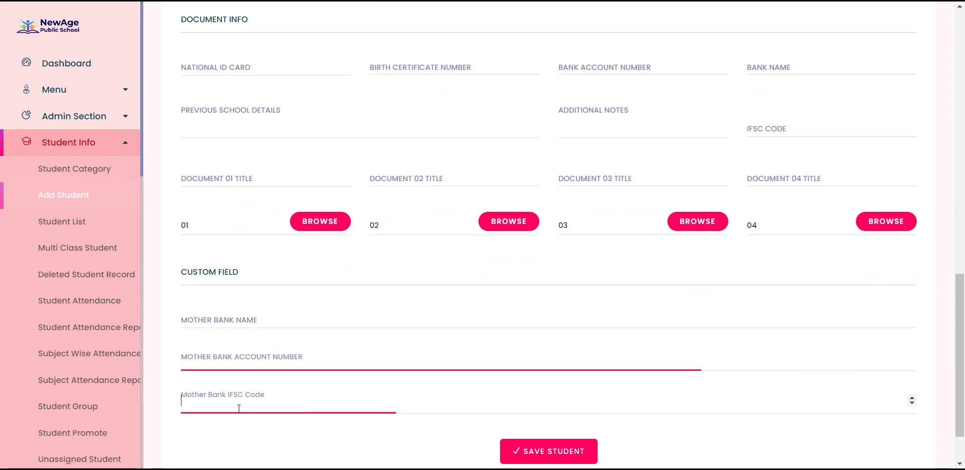
# Review the rest of the form and save the new student record
pyautogui.scroll(-1, 209, 372)
pyautogui.scroll(8, 724, 372)
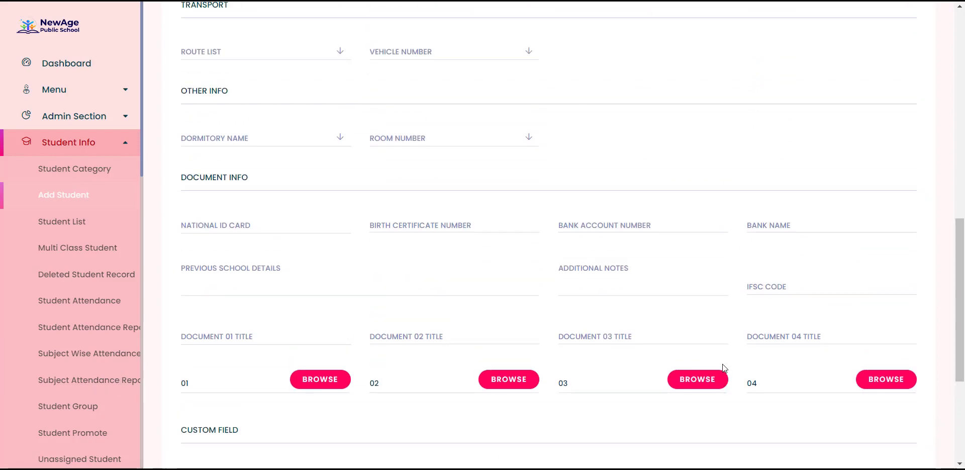
pyautogui.scroll(-5, 724, 384)
pyautogui.scroll(-3, 722, 387)
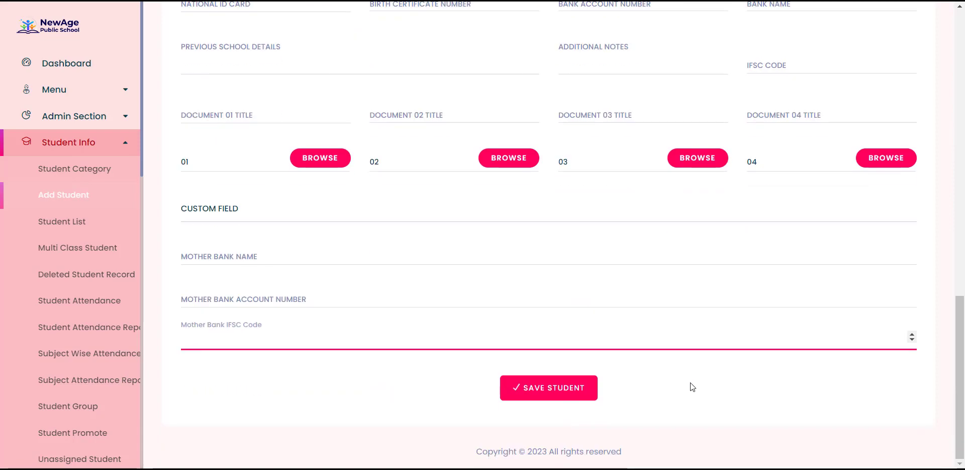
pyautogui.click(577, 388)
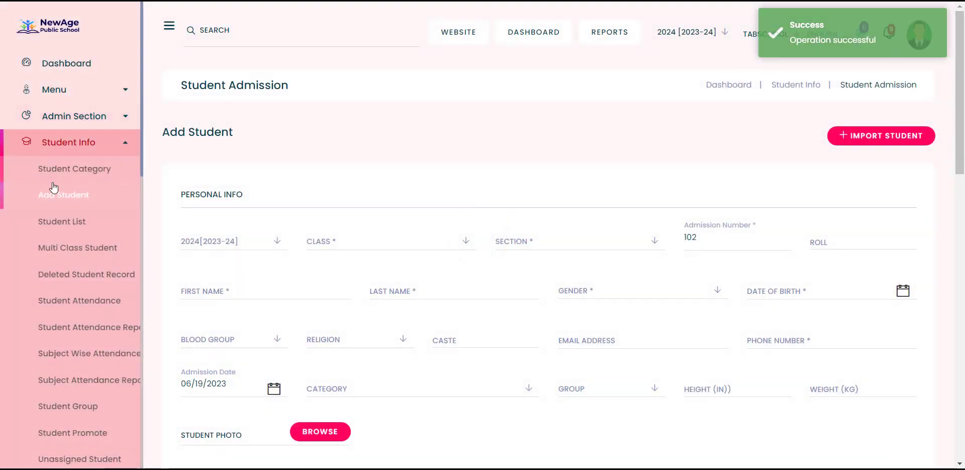
# Search the Student List for academic year 2024[2023-24], Class 8, Section A and locate the new student's name
pyautogui.click(61, 196)
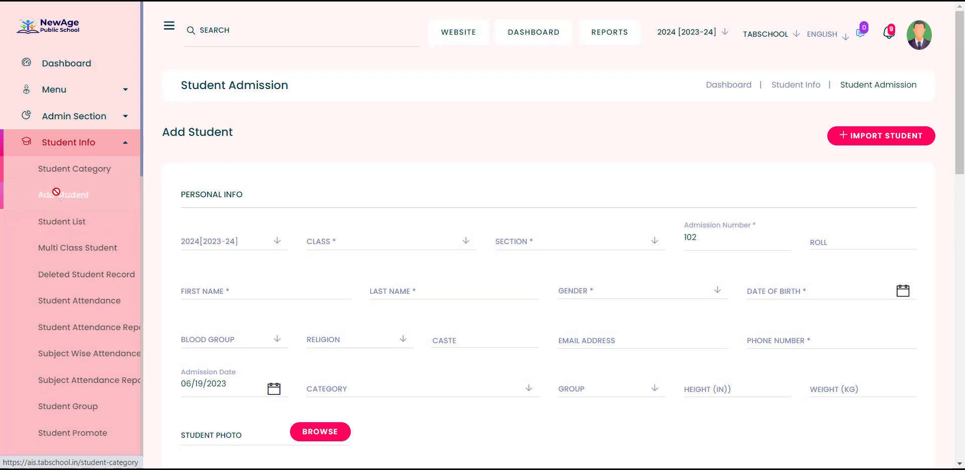
pyautogui.click(58, 227)
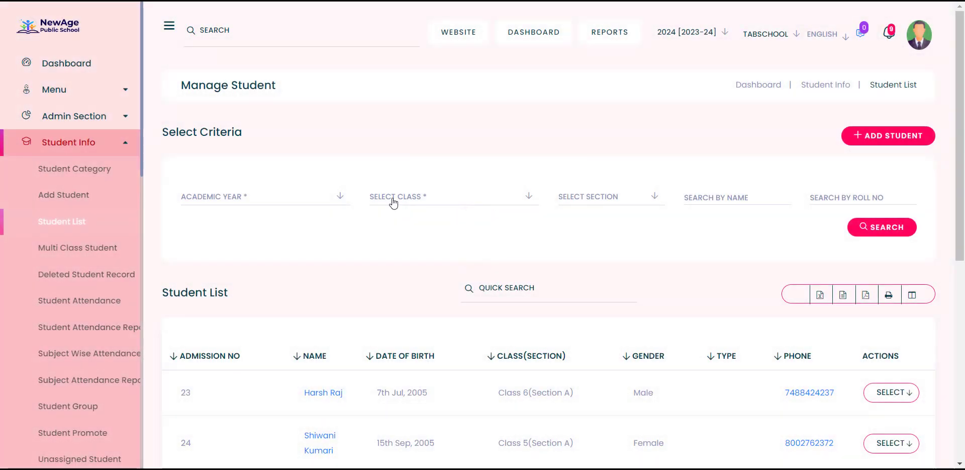
pyautogui.click(331, 198)
pyautogui.click(263, 301)
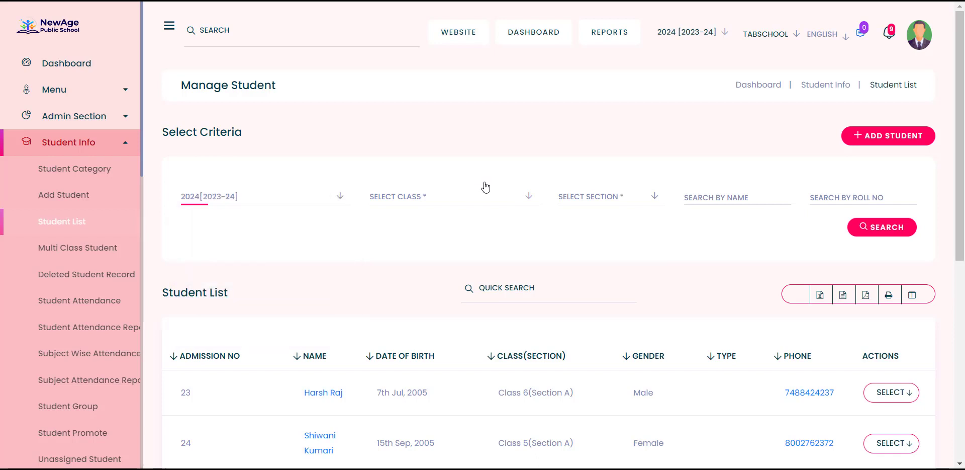
pyautogui.click(478, 201)
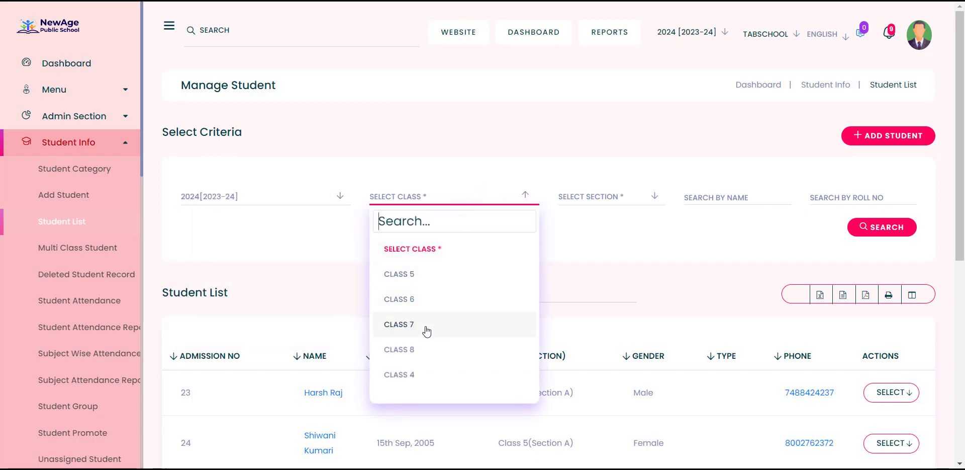
pyautogui.click(423, 351)
pyautogui.click(610, 198)
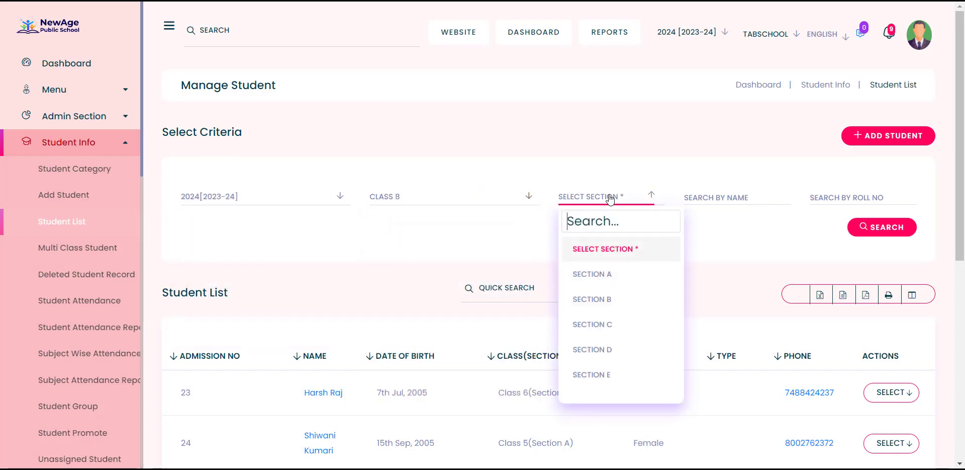
pyautogui.click(607, 273)
pyautogui.click(884, 236)
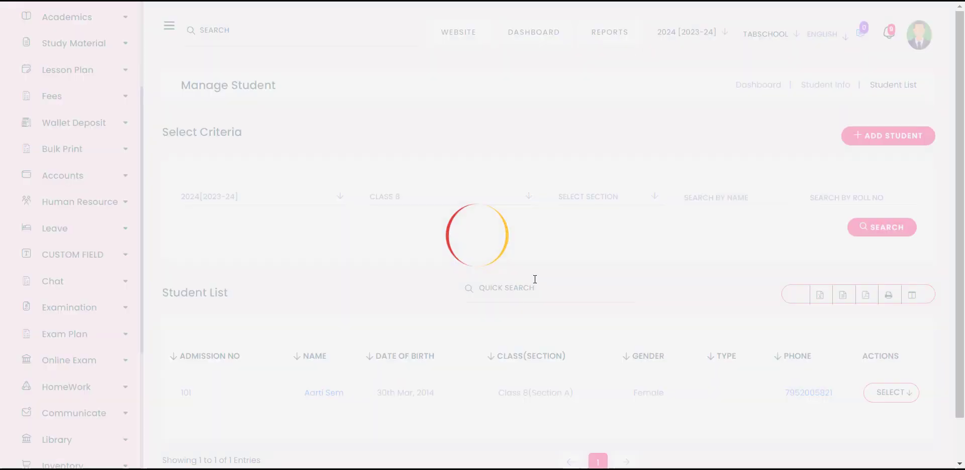
pyautogui.moveTo(310, 393); pyautogui.dragTo(351, 395)
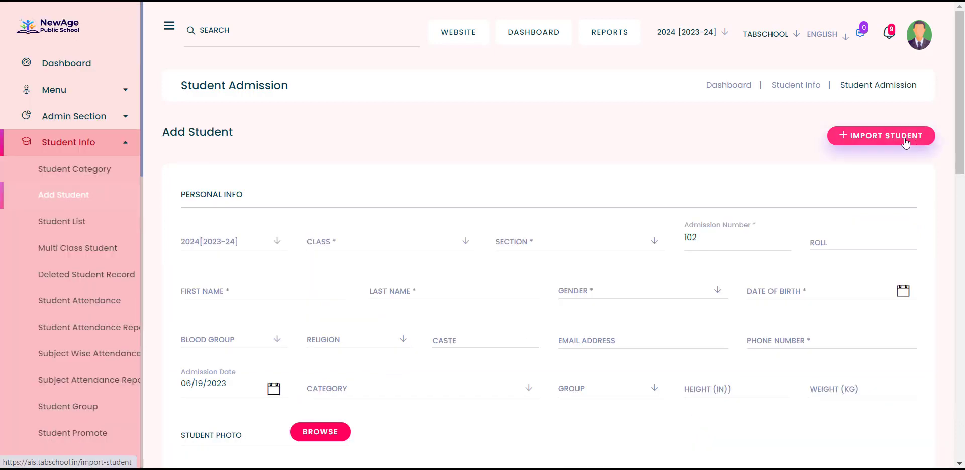
# Open the Student Import page for bulk admissions and examine its CSV format rules and import fields
pyautogui.click(823, 134)
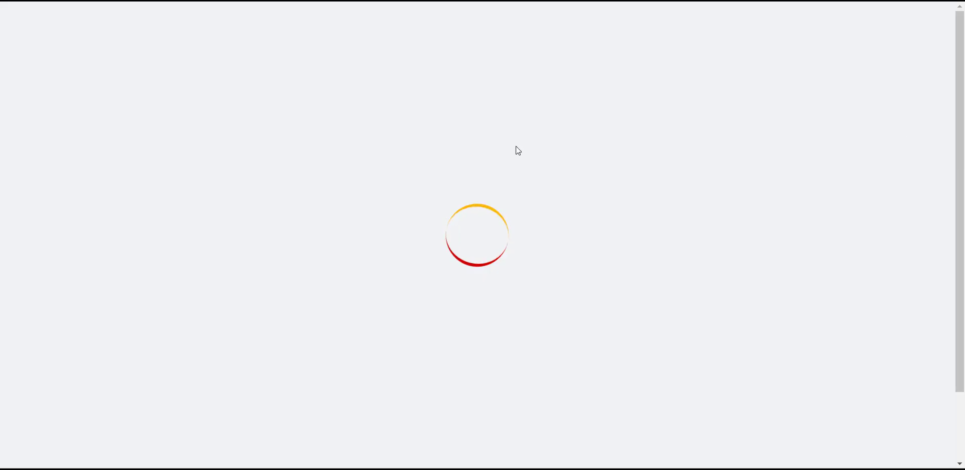
pyautogui.scroll(-2, 374, 236)
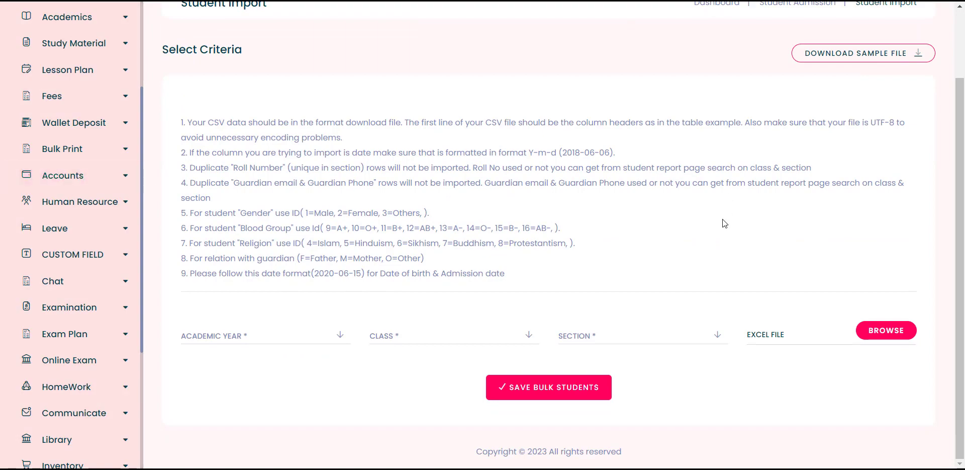